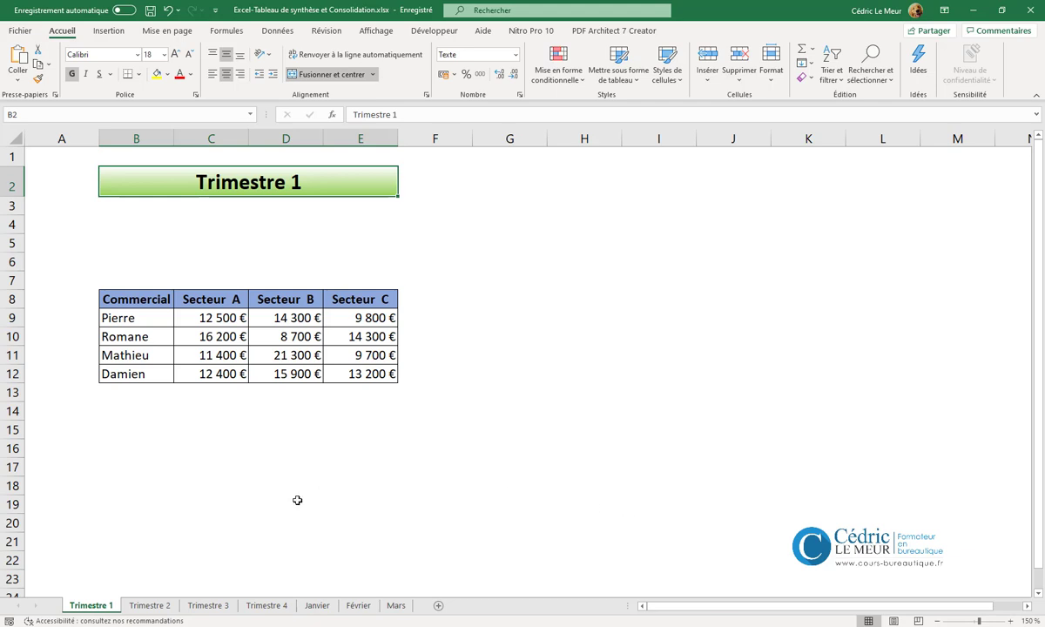
# Step: Review the sector sales tables on the four quarterly sheets, Trimestre 1 to Trimestre 4, and return to Trimestre 1
pyautogui.click(158, 607)
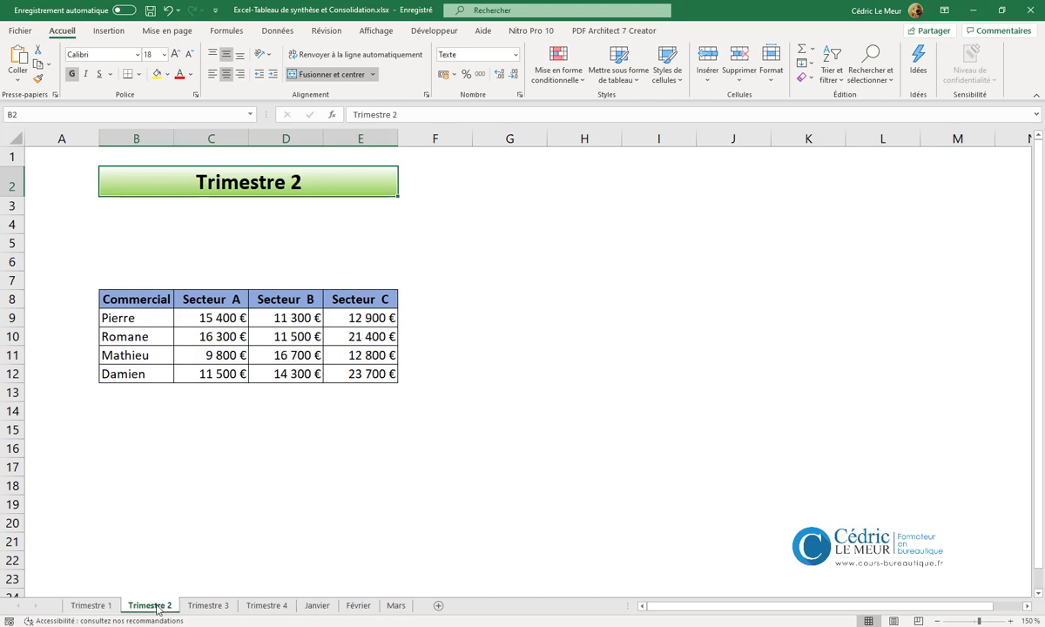
pyautogui.click(199, 607)
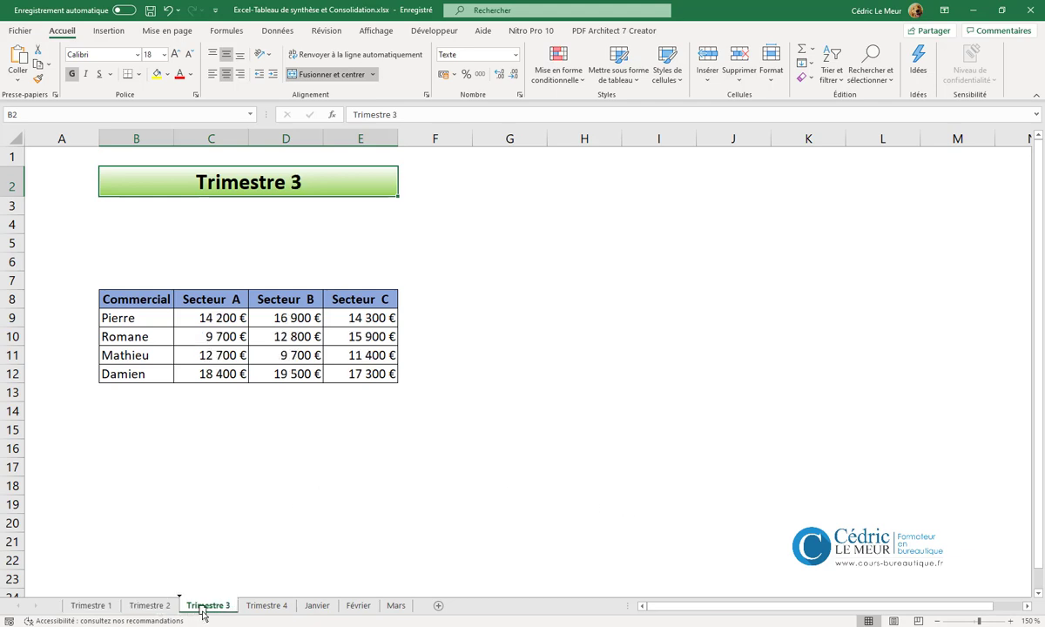
pyautogui.click(255, 607)
pyautogui.click(96, 607)
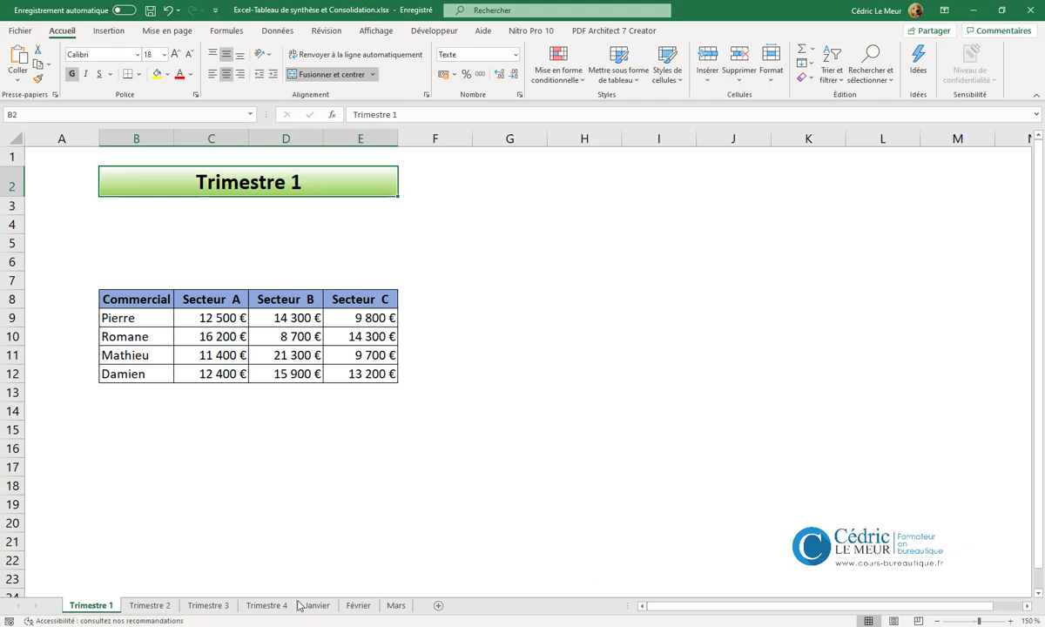
# Step: Duplicate the Trimestre 4 sheet right after the original and clear the sales amounts in C9:E12 of the copy
pyautogui.click(270, 606)
pyautogui.moveTo(272, 607); pyautogui.dragTo(310, 605)
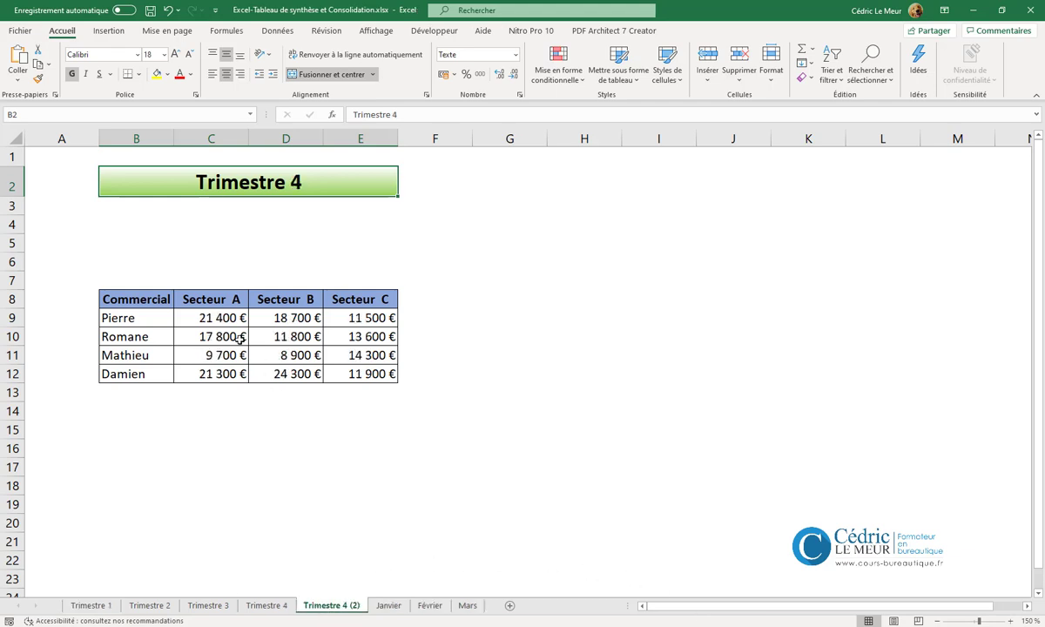
pyautogui.moveTo(210, 319); pyautogui.dragTo(351, 375)
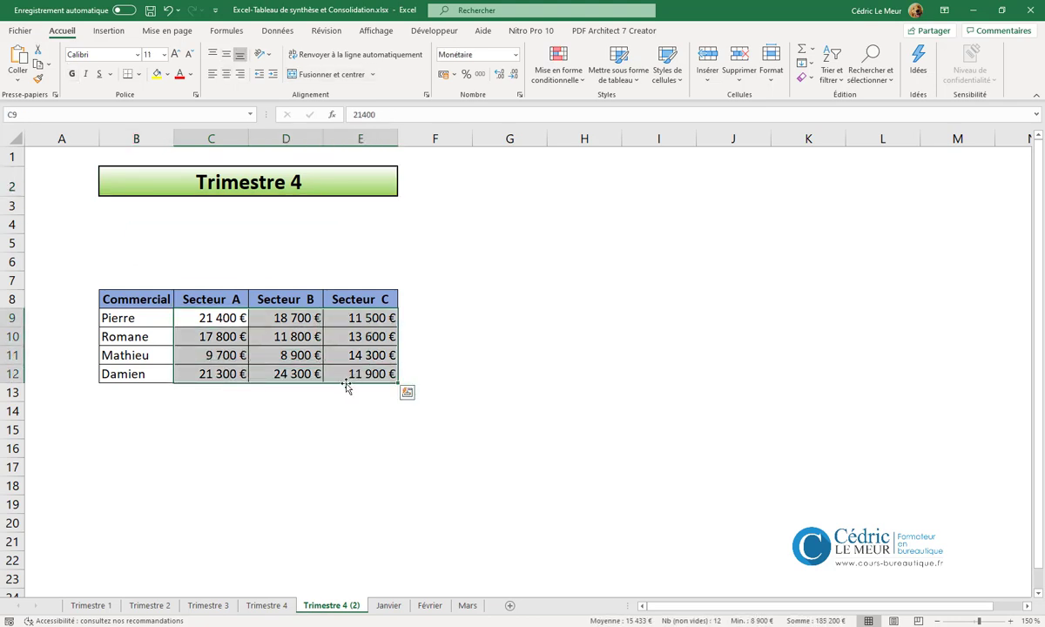
pyautogui.press('Delete')
pyautogui.click(211, 317)
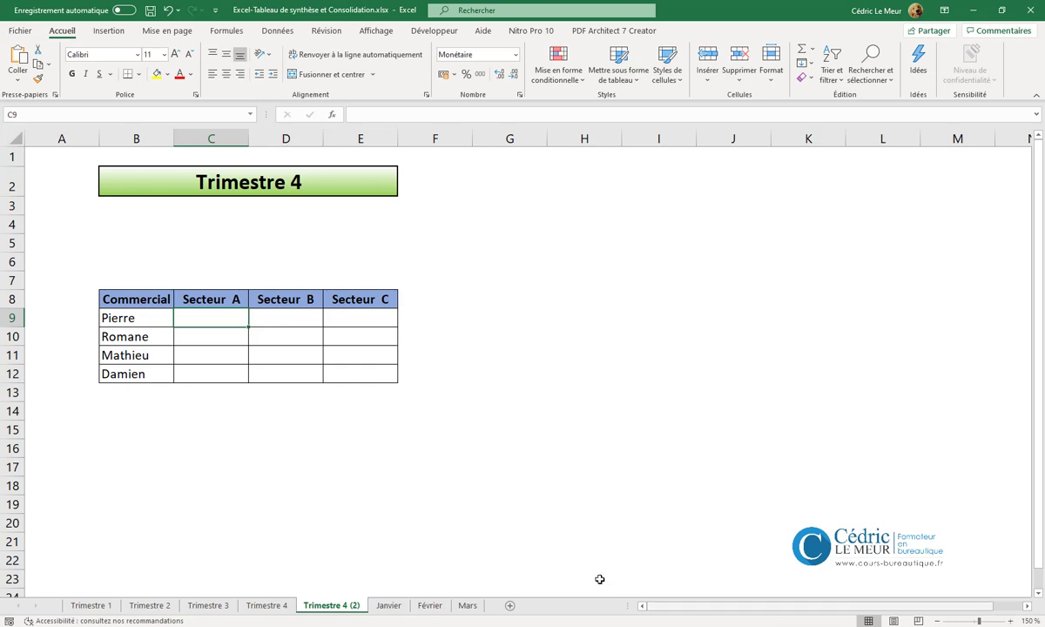
# Step: Rename the copied sheet "CA annuel" and replace its title in B2 with "CA annuel"
pyautogui.doubleClick(347, 605)
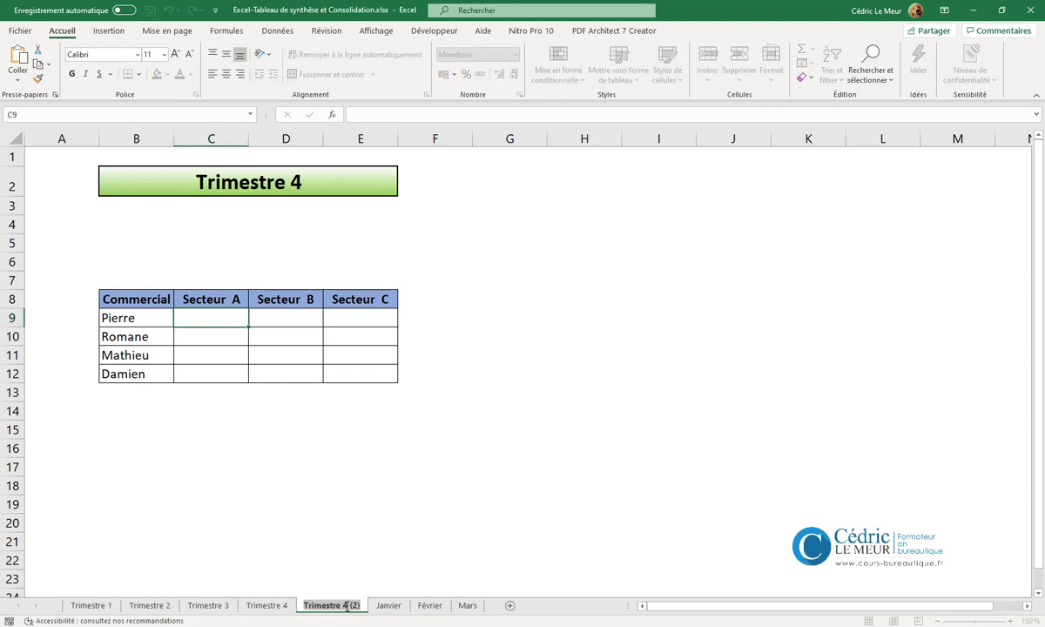
pyautogui.write('CA annuel')
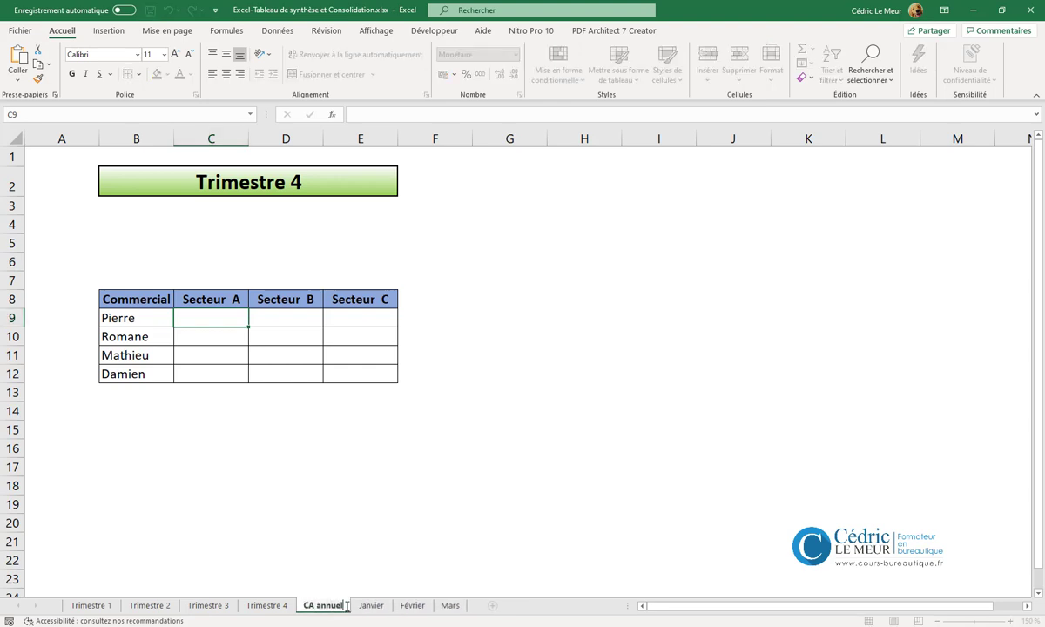
pyautogui.press('Return')
pyautogui.click(326, 181)
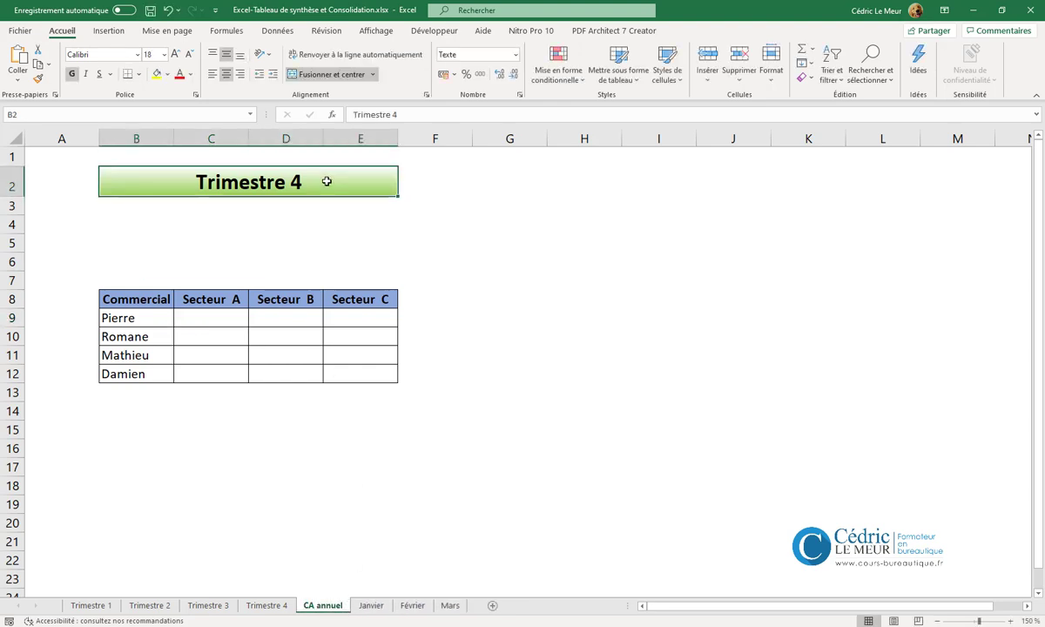
pyautogui.write('CA annuel')
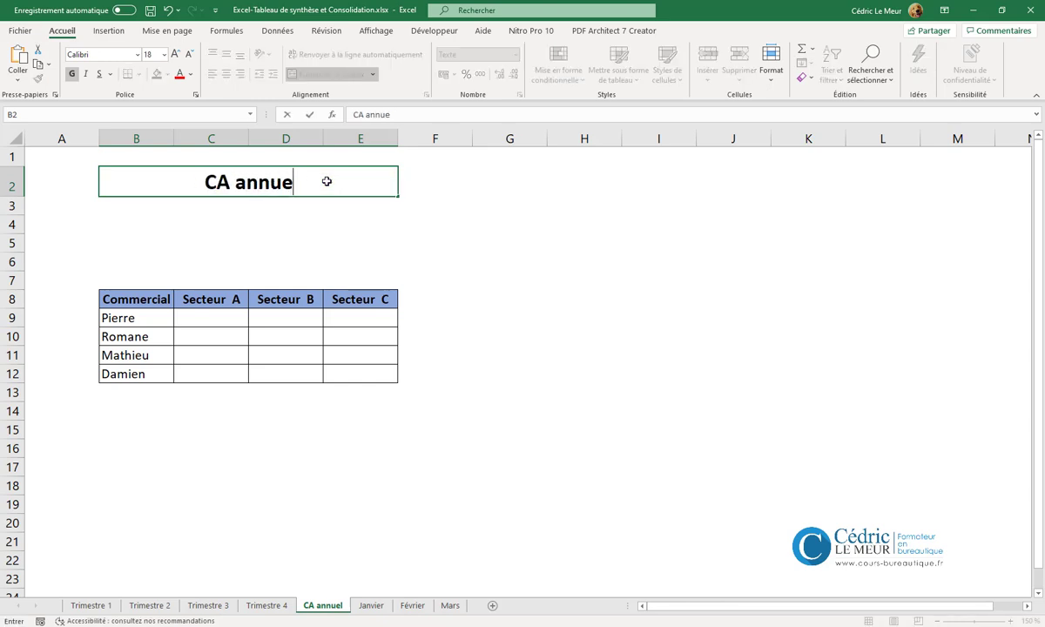
# Step: In C9 of CA annuel, enter an addition formula that adds C9 from each of the sheets Trimestre 1, 2, 3 and 4
pyautogui.click(223, 320)
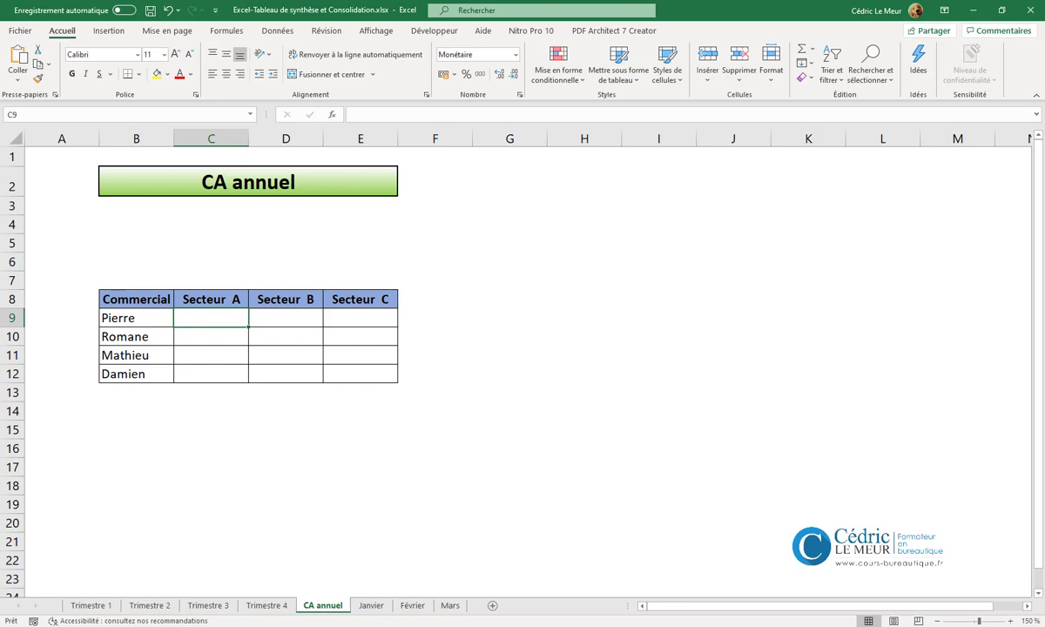
pyautogui.write('=')
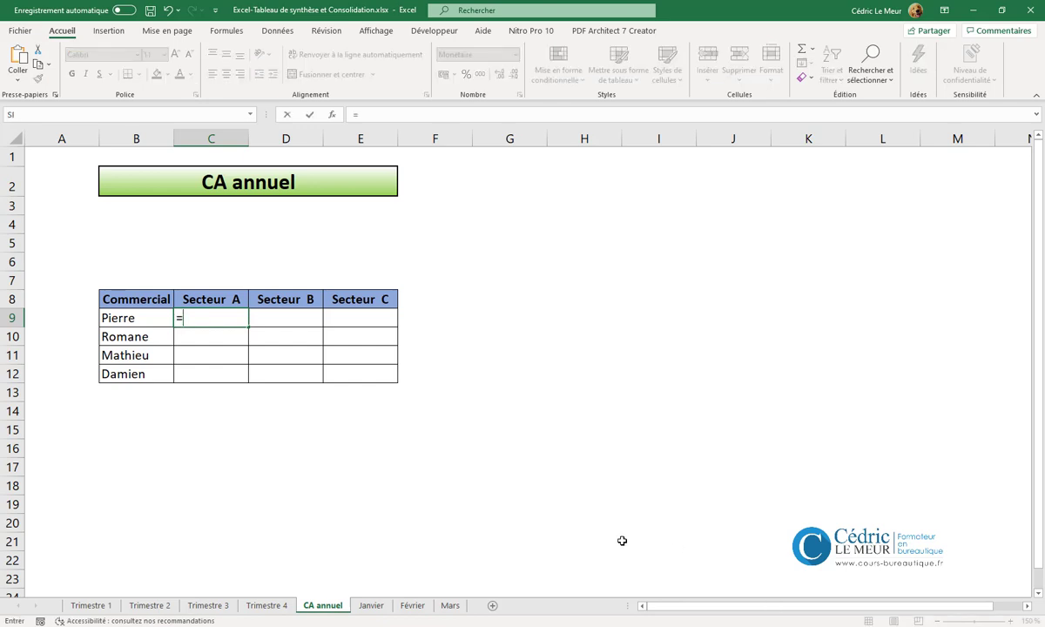
pyautogui.click(92, 605)
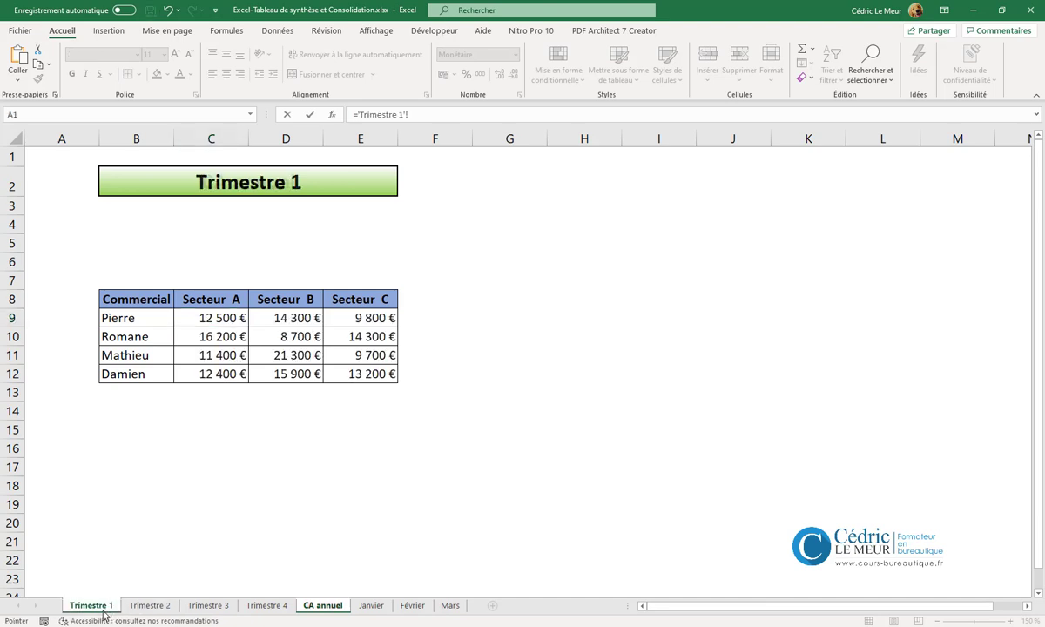
pyautogui.click(232, 315)
pyautogui.write('+')
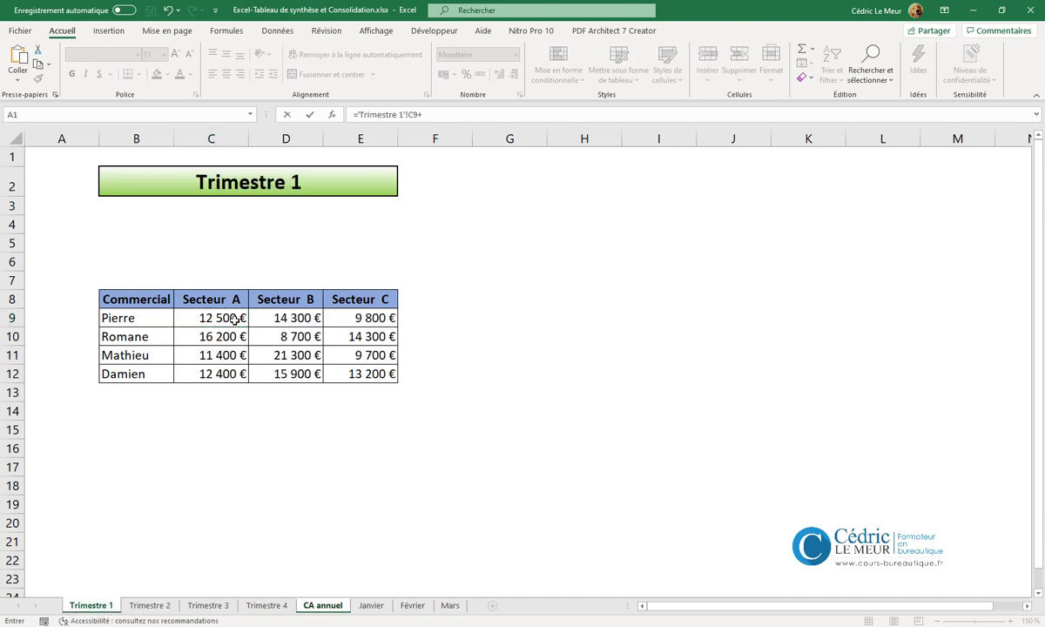
pyautogui.click(150, 605)
pyautogui.click(216, 320)
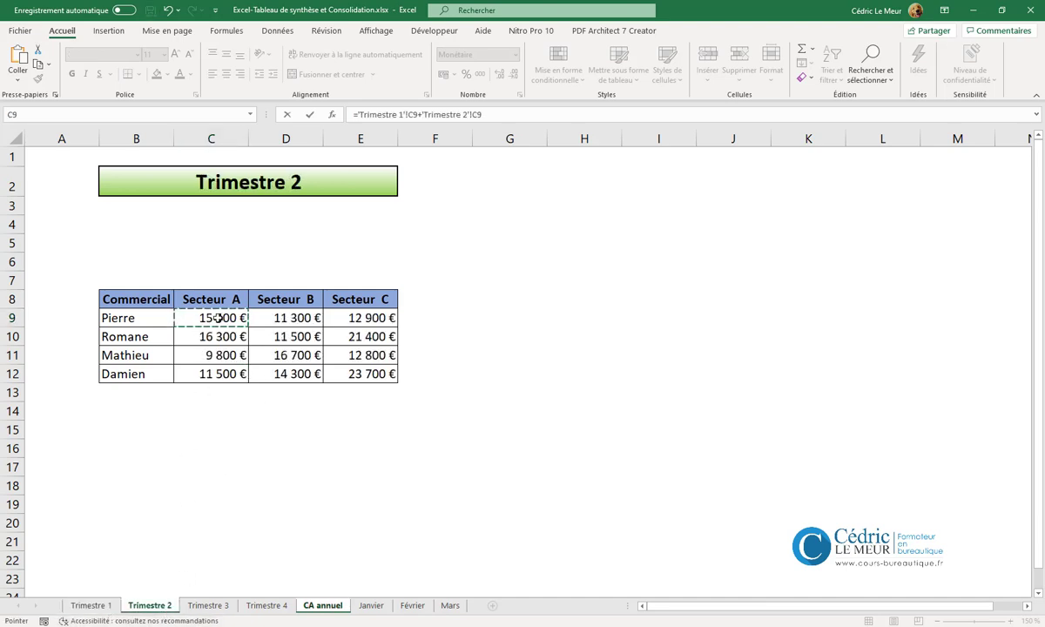
pyautogui.write('+')
pyautogui.click(208, 605)
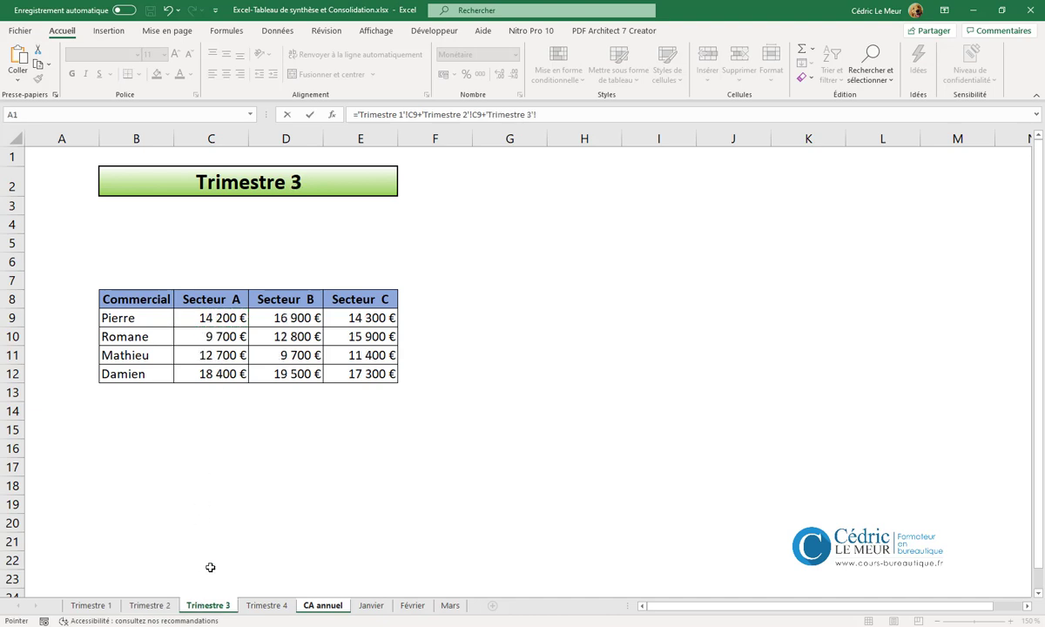
pyautogui.click(218, 319)
pyautogui.write('+')
pyautogui.click(267, 606)
pyautogui.click(217, 318)
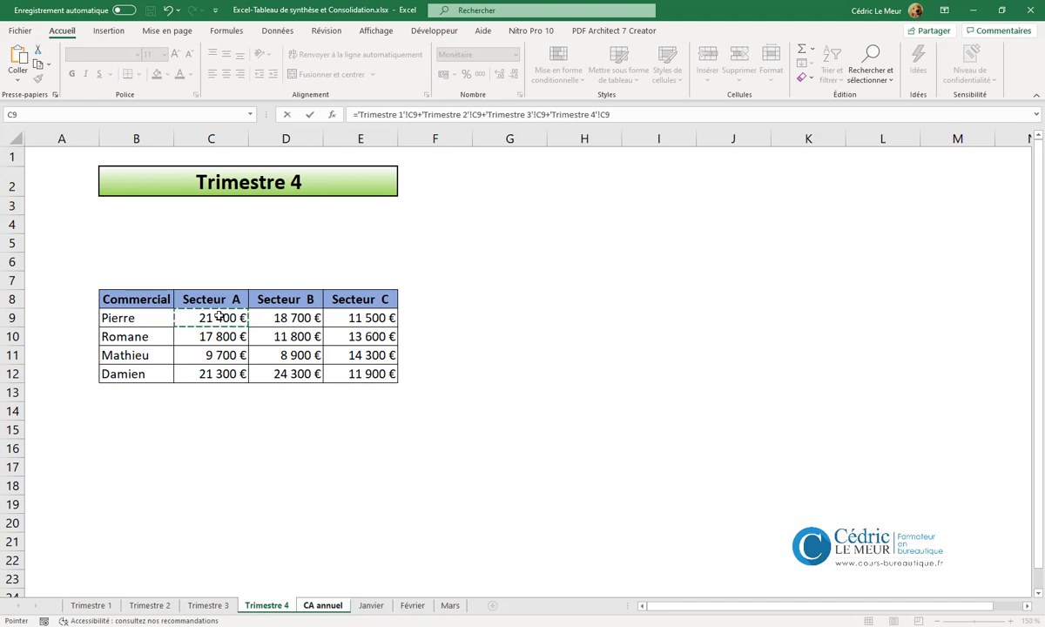
pyautogui.press('Return')
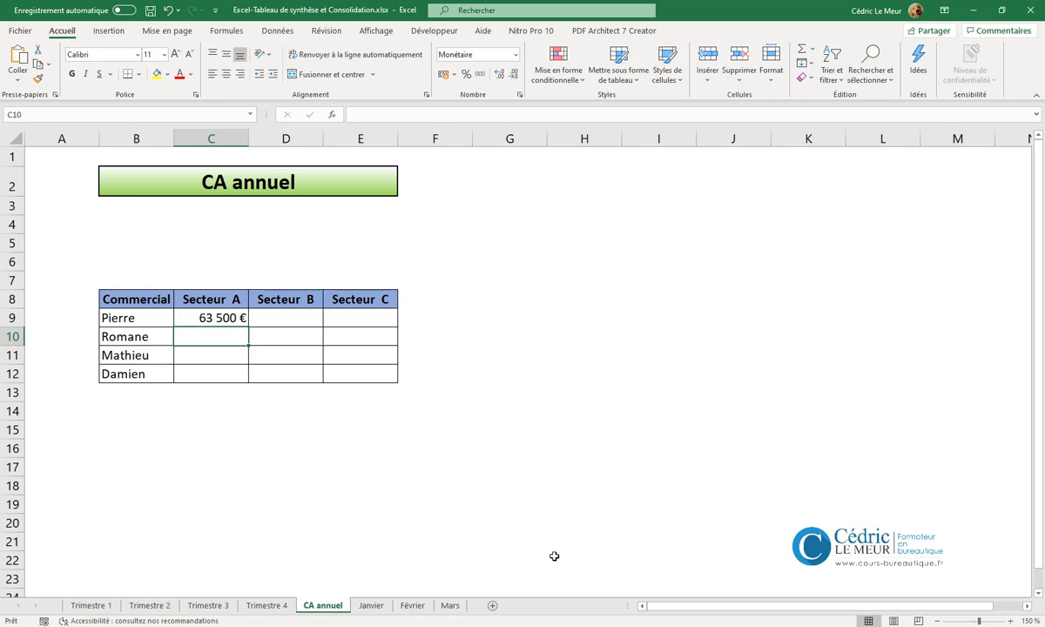
# Step: Clear C9 on CA annuel and enter the 3D sum =SOMME('Trimestre 1:Trimestre 4'!C9) in its place
pyautogui.click(219, 316)
pyautogui.press('Delete')
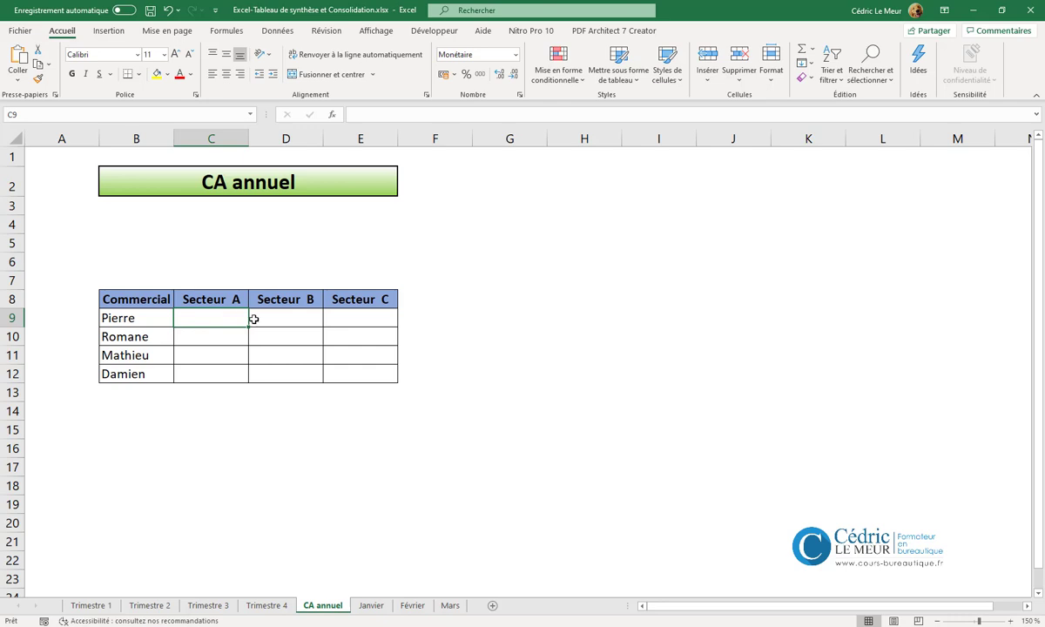
pyautogui.click(801, 52)
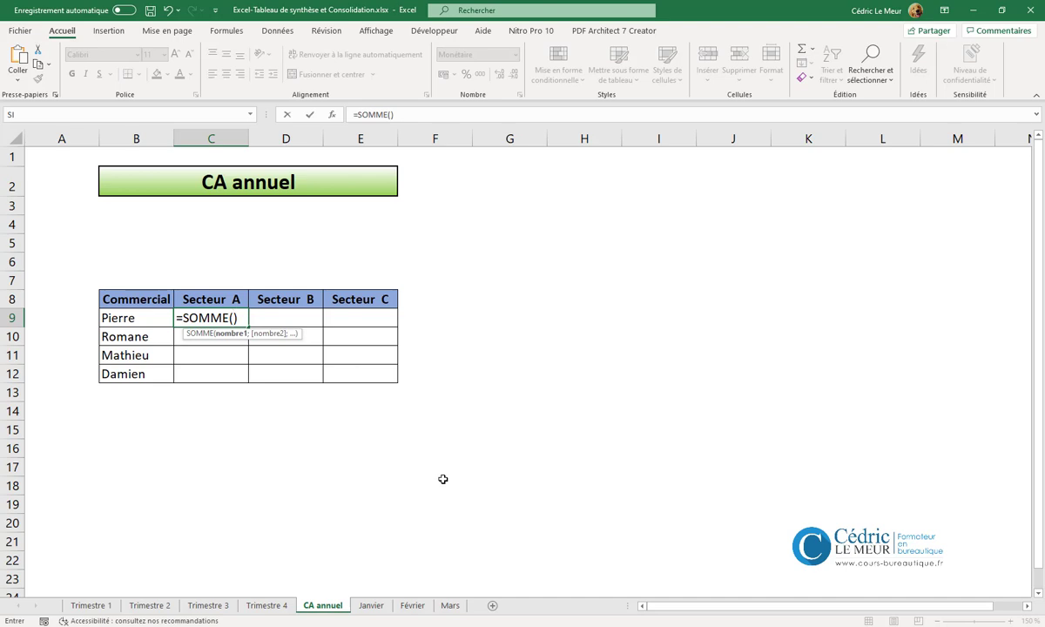
pyautogui.click(101, 607)
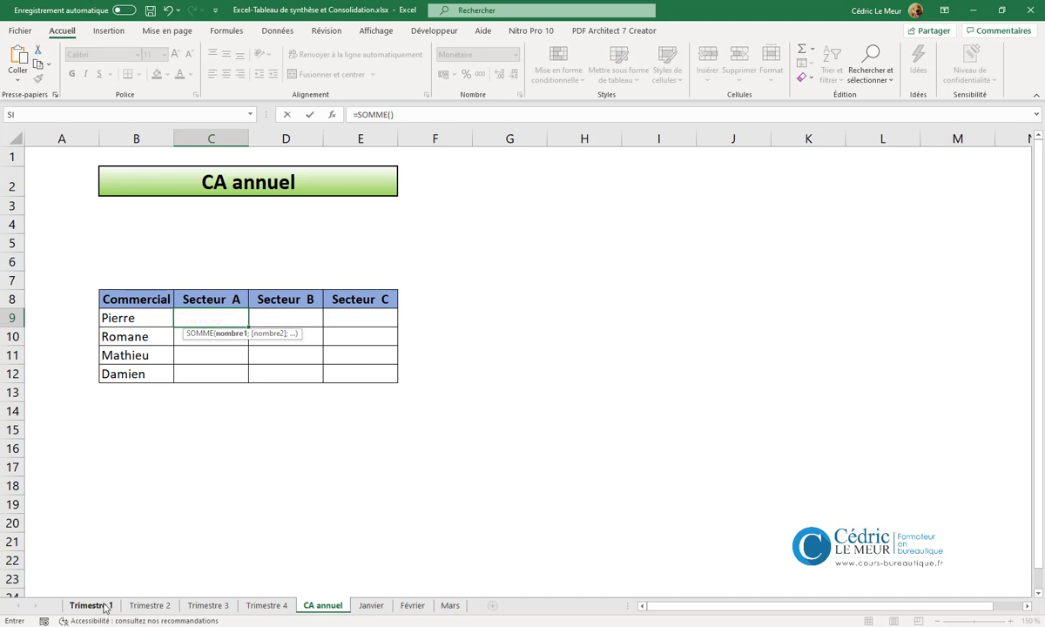
pyautogui.keyDown('shift'); pyautogui.click(257, 607); pyautogui.keyUp('shift')
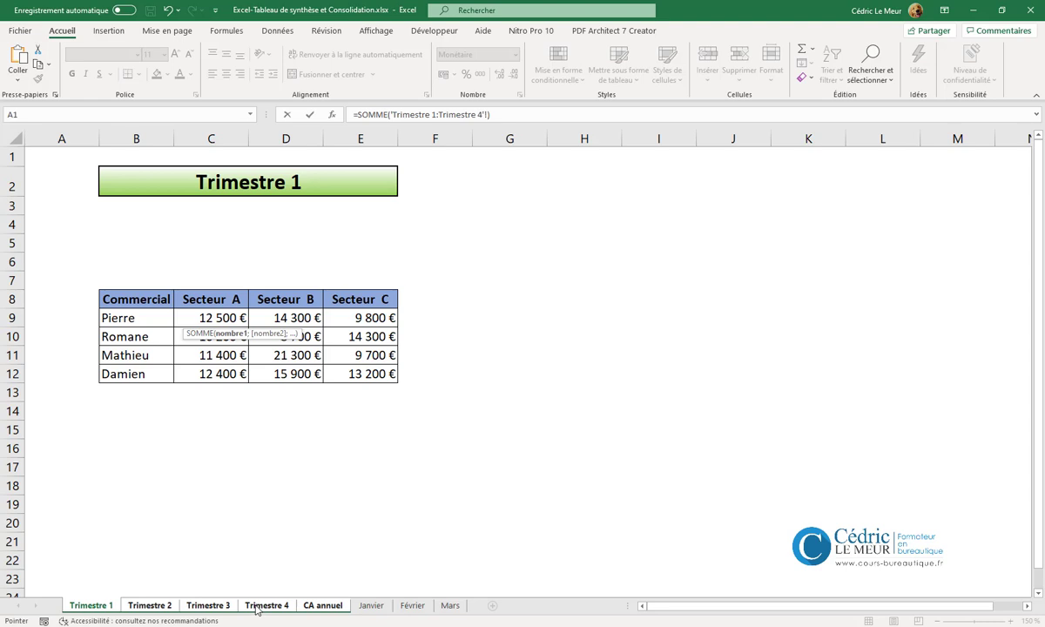
pyautogui.click(206, 318)
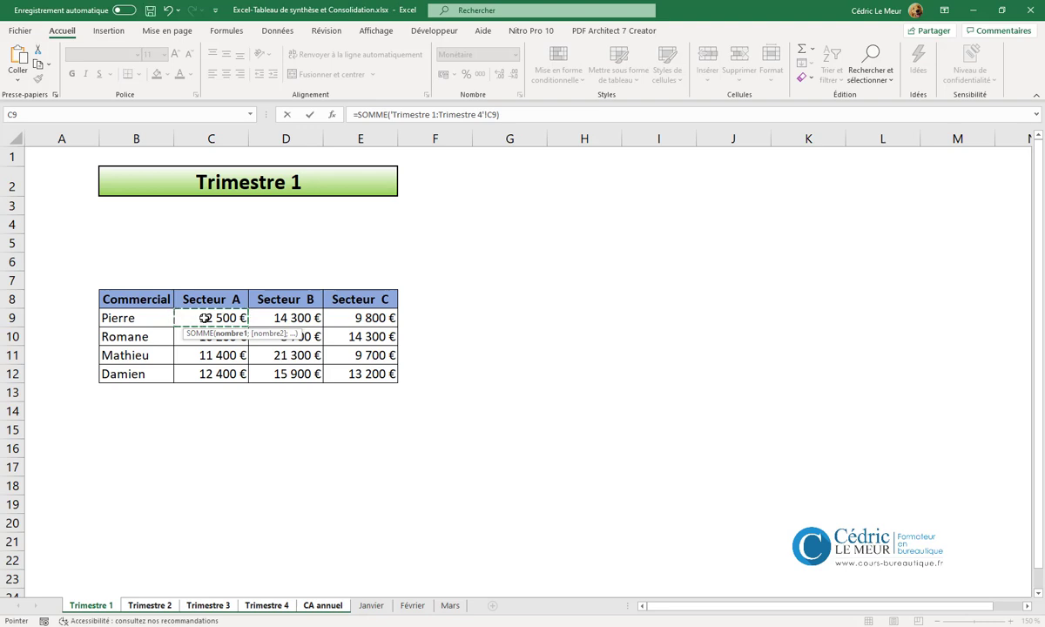
pyautogui.press('Return')
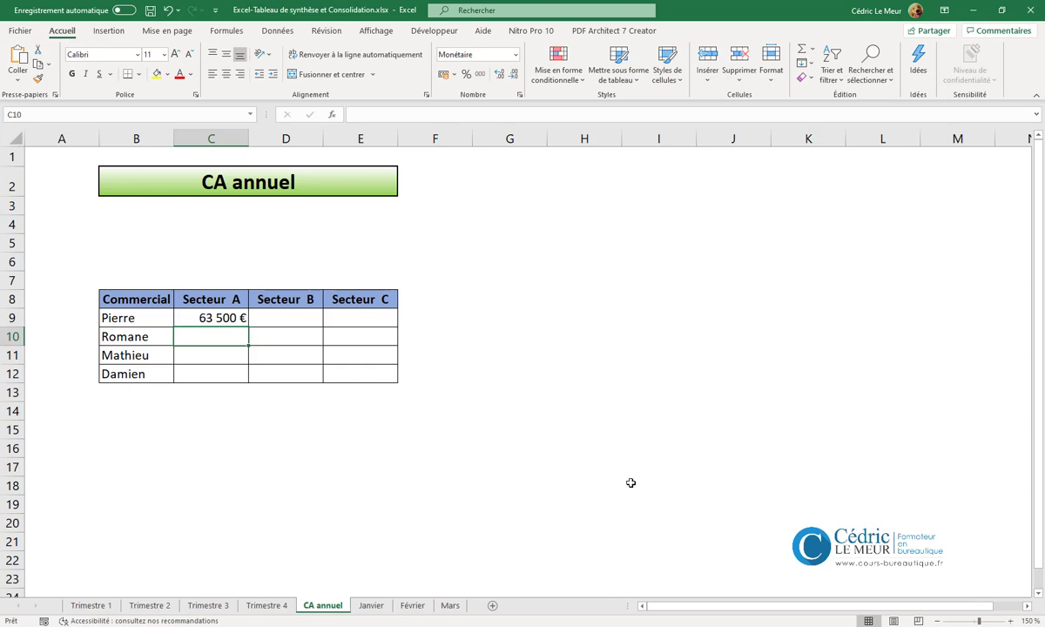
# Step: Extend the annual sum formula in C9 to the whole table range C9:E12
pyautogui.click(202, 315)
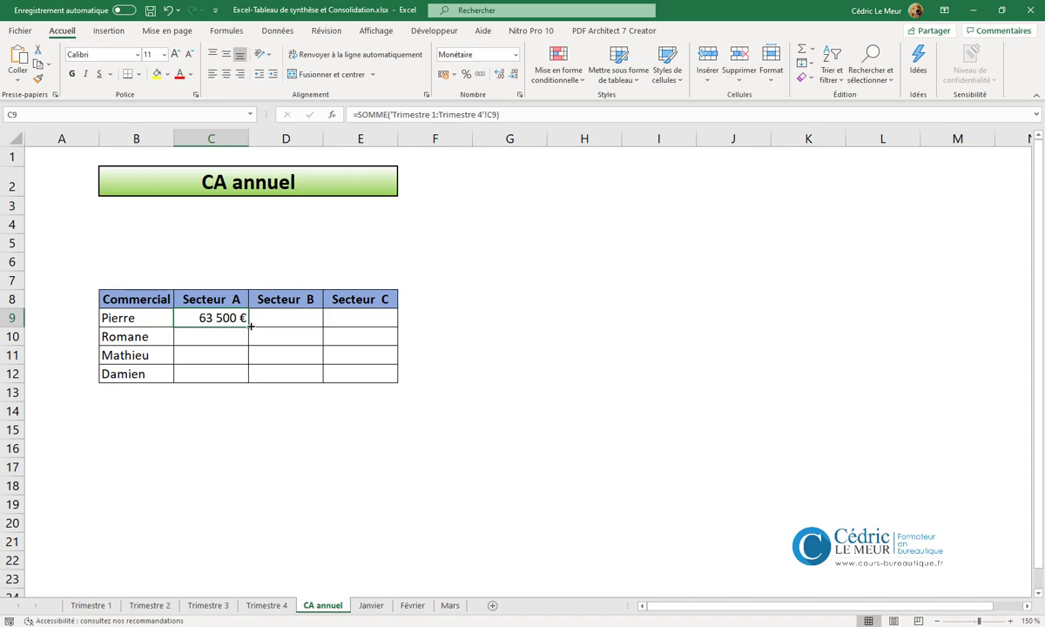
pyautogui.moveTo(250, 323); pyautogui.dragTo(394, 385)
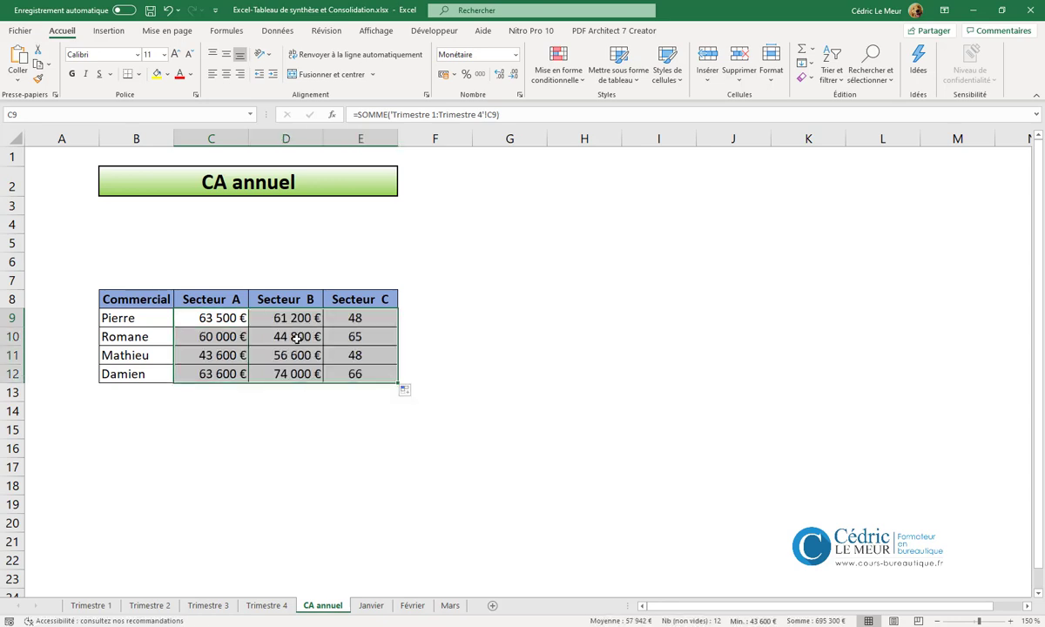
pyautogui.click(246, 318)
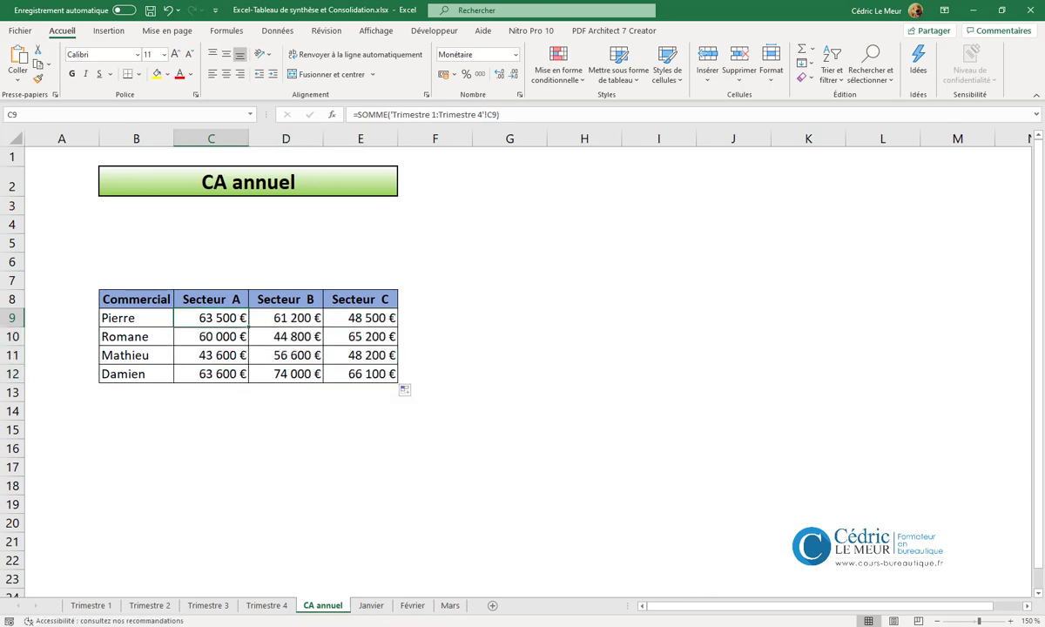
# Step: Compare the layout of the product sales tables on the Janvier, Février and Mars sheets
pyautogui.click(369, 608)
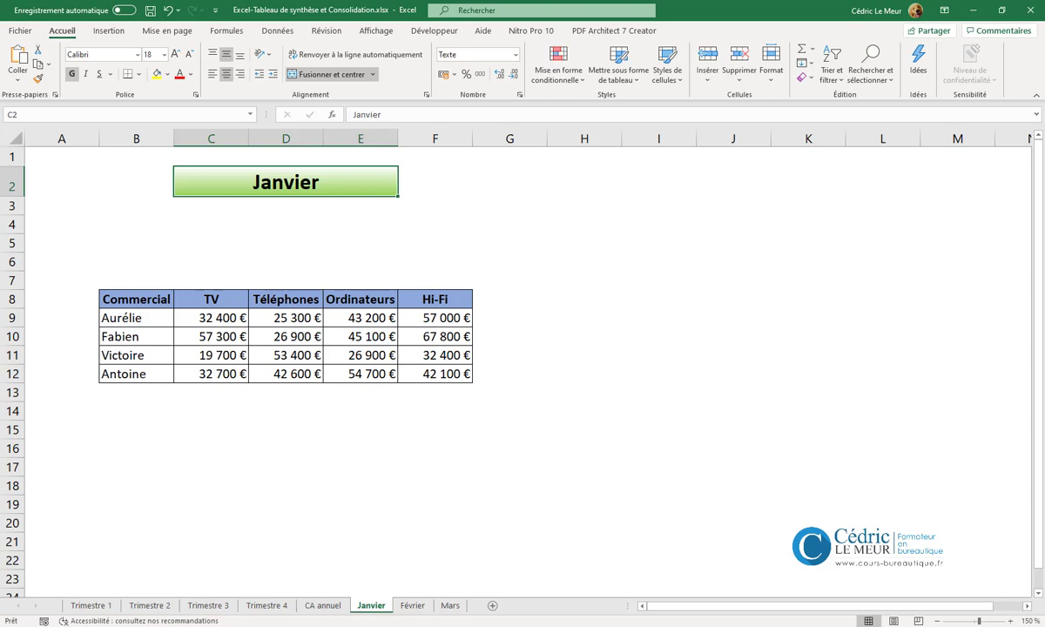
pyautogui.click(411, 606)
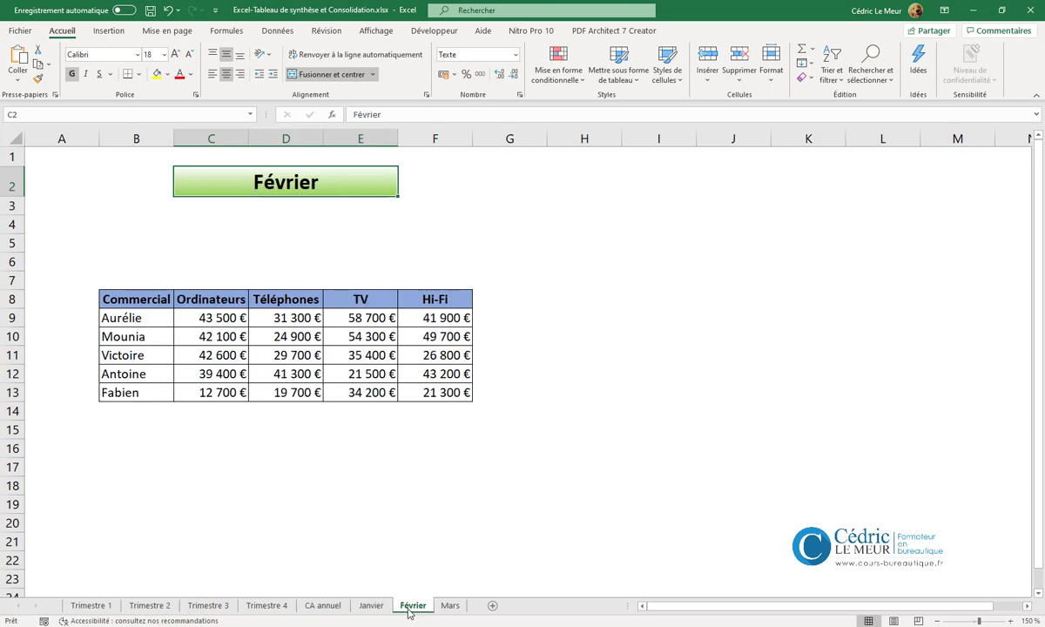
pyautogui.click(448, 605)
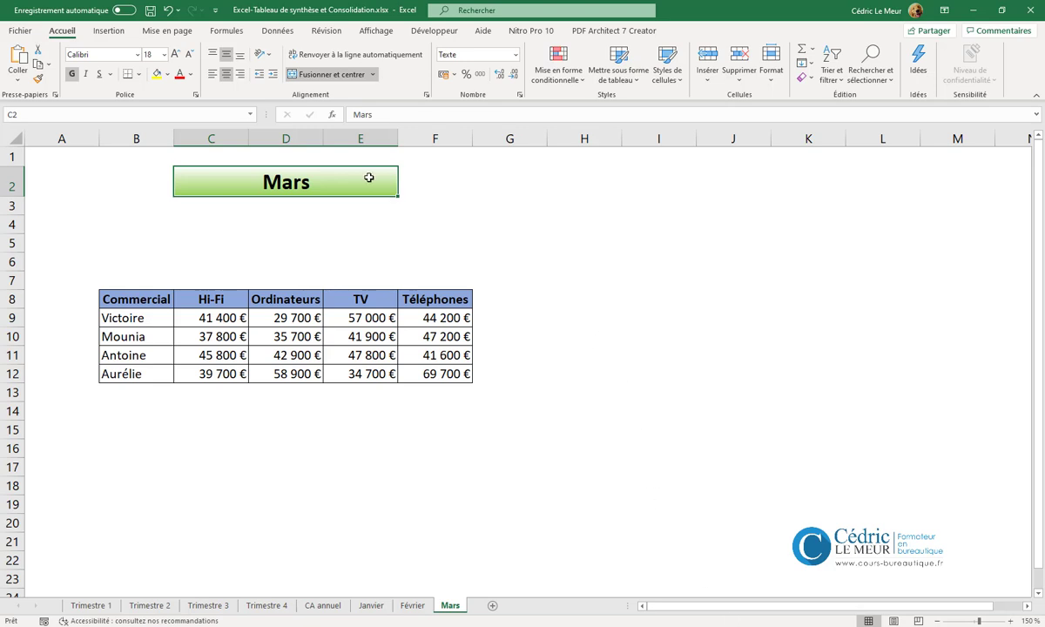
# Step: Add a new sheet after Mars and start a consolidation at cell B8 using the Somme function
pyautogui.click(276, 33)
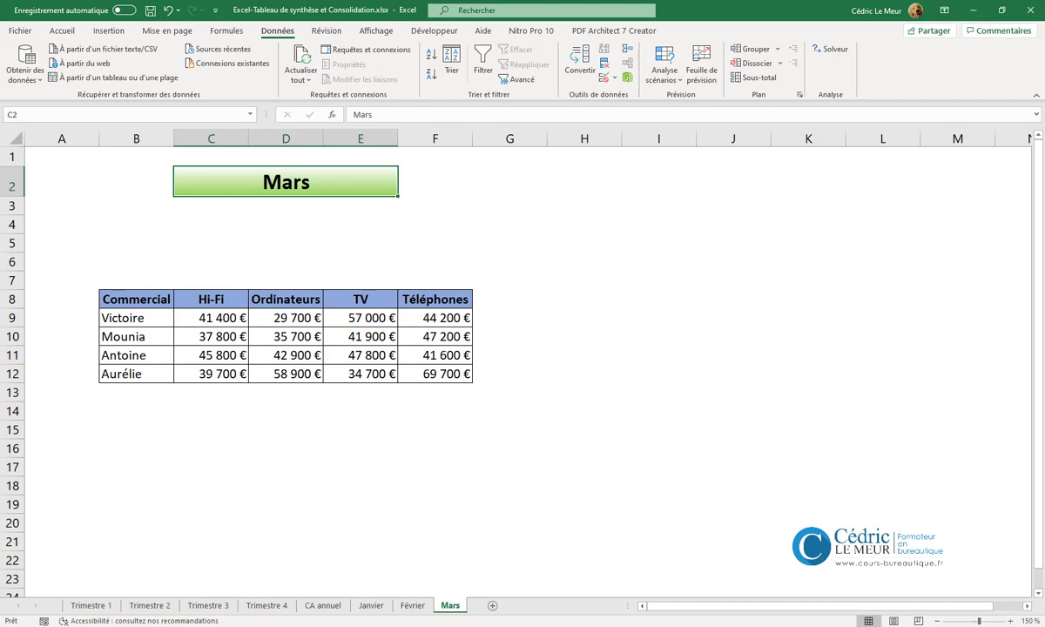
pyautogui.click(492, 605)
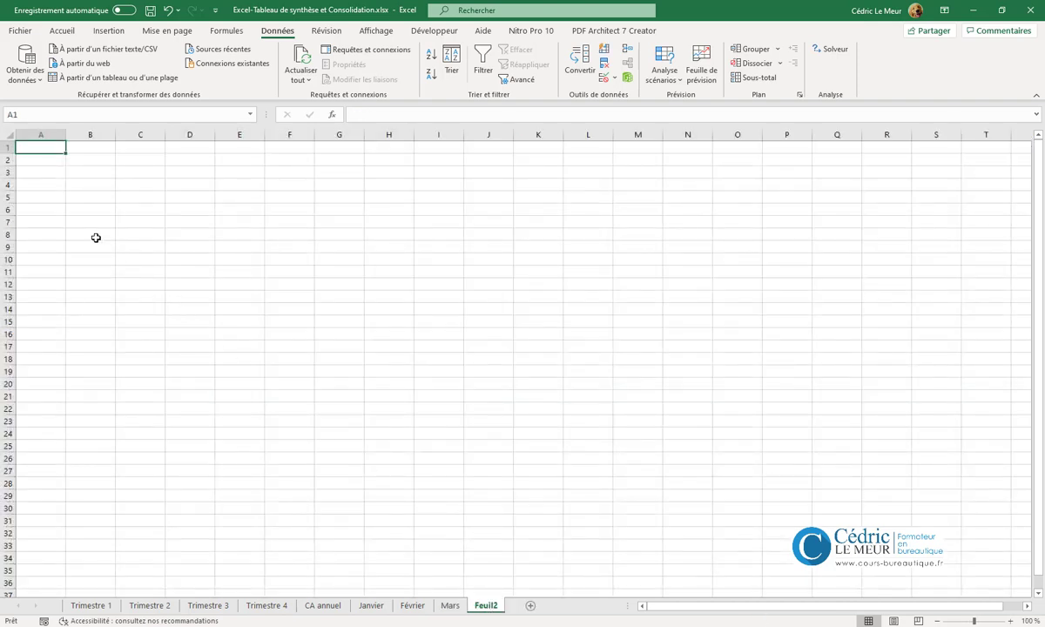
pyautogui.click(96, 236)
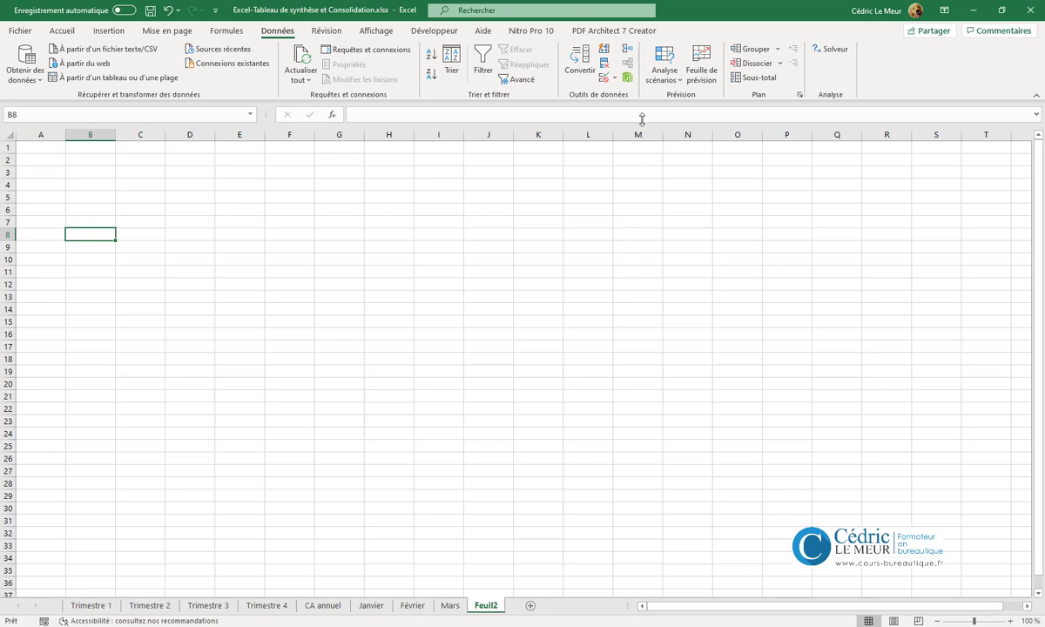
pyautogui.click(627, 50)
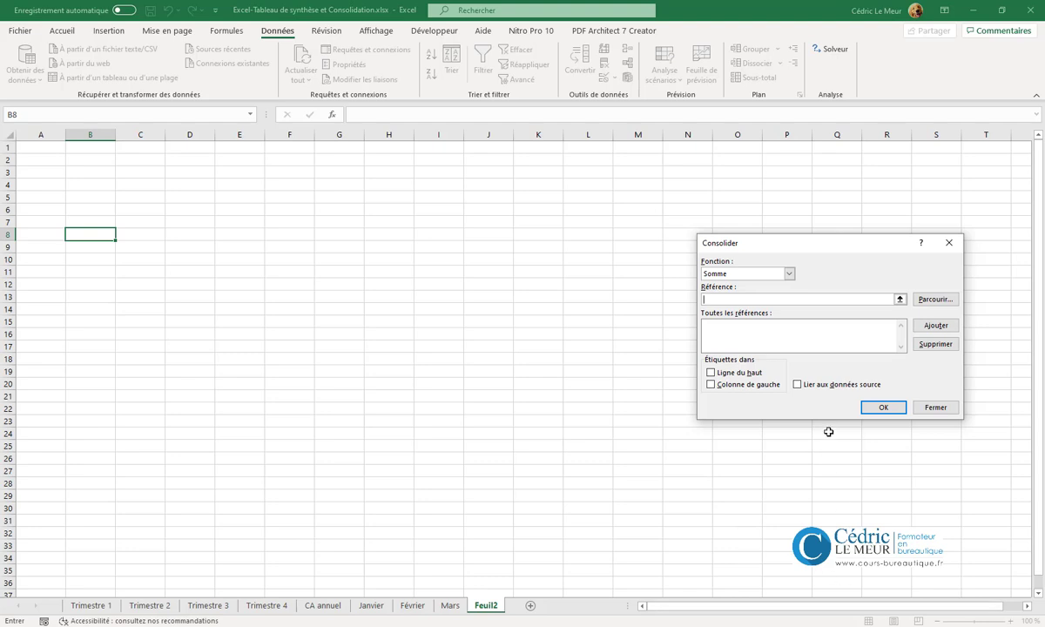
pyautogui.click(789, 273)
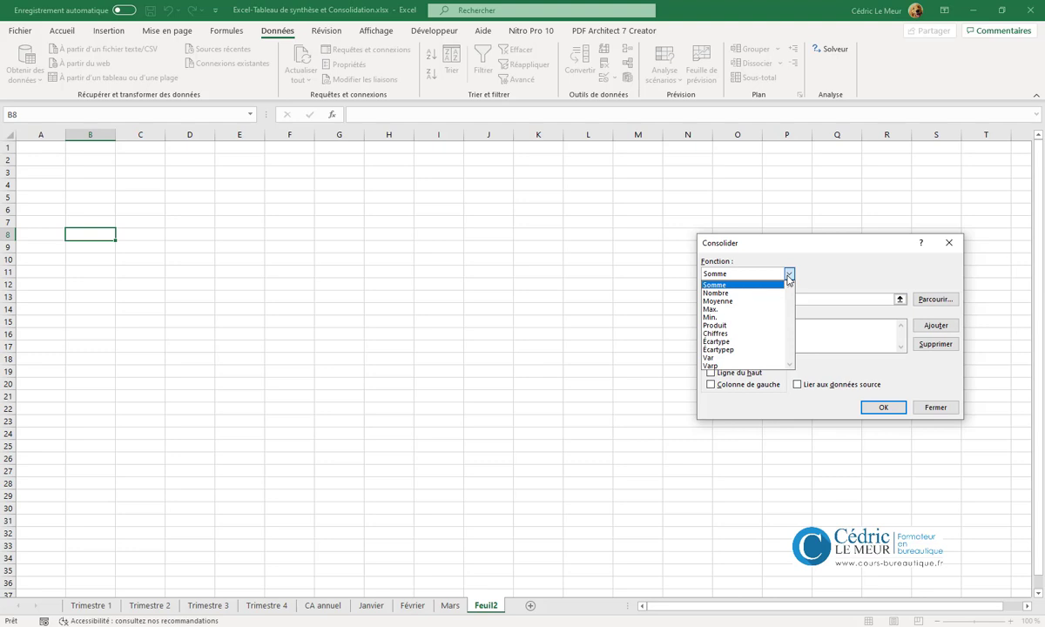
pyautogui.click(789, 275)
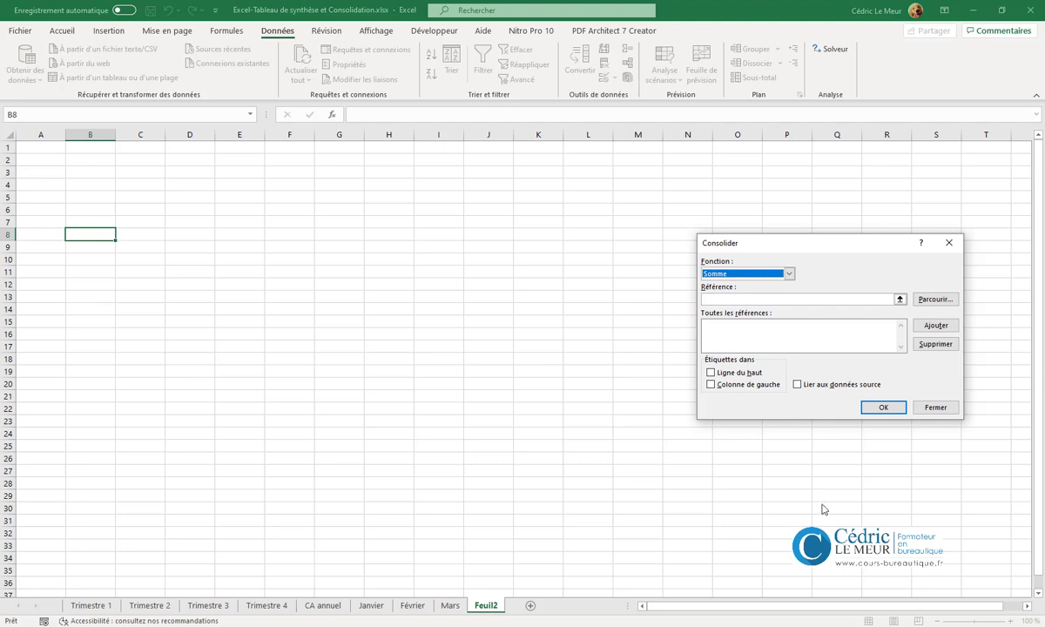
# Step: Add the Janvier table, headers included (B8:F12), to the consolidation references
pyautogui.click(721, 299)
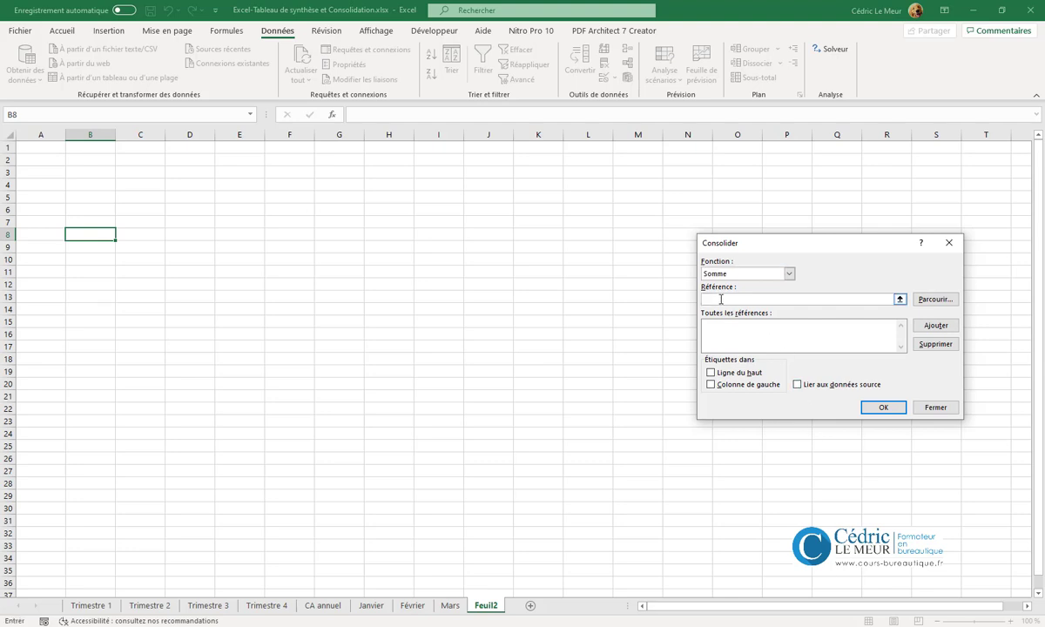
pyautogui.click(370, 605)
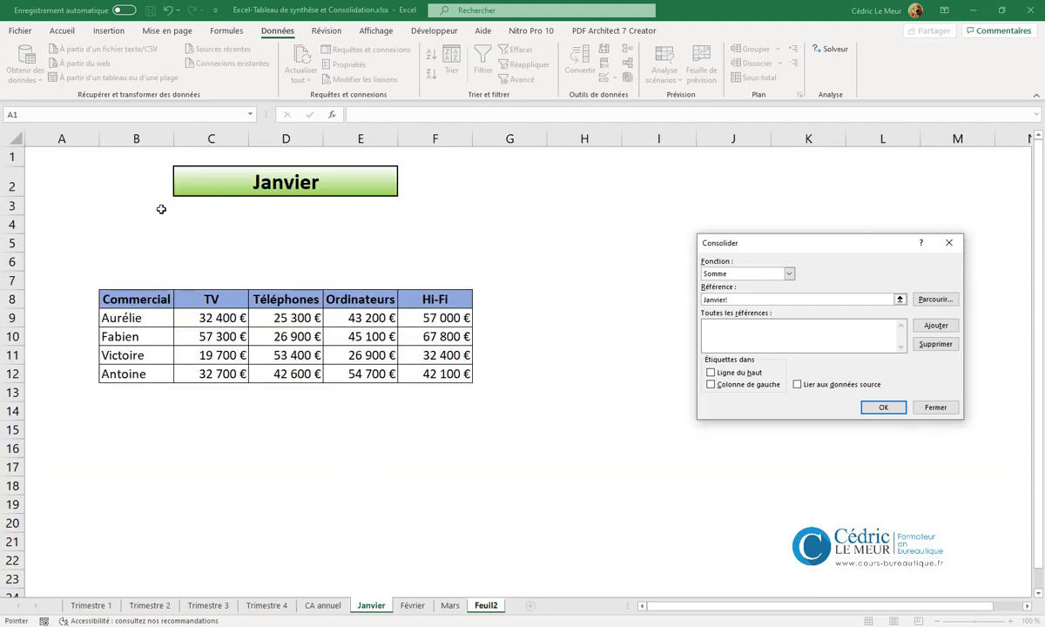
pyautogui.moveTo(144, 303); pyautogui.dragTo(440, 381)
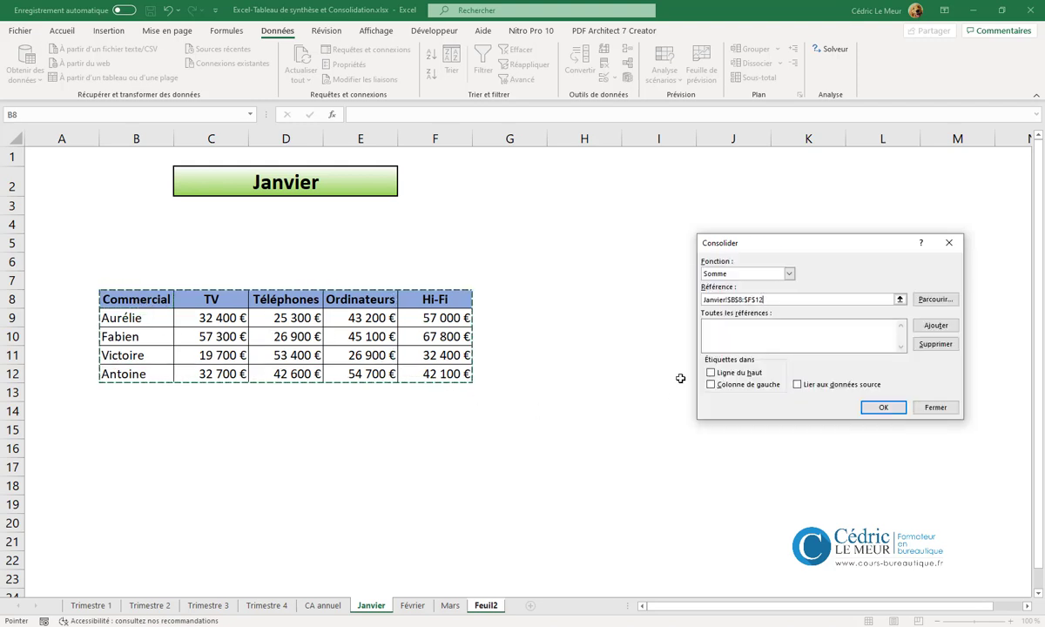
pyautogui.click(928, 327)
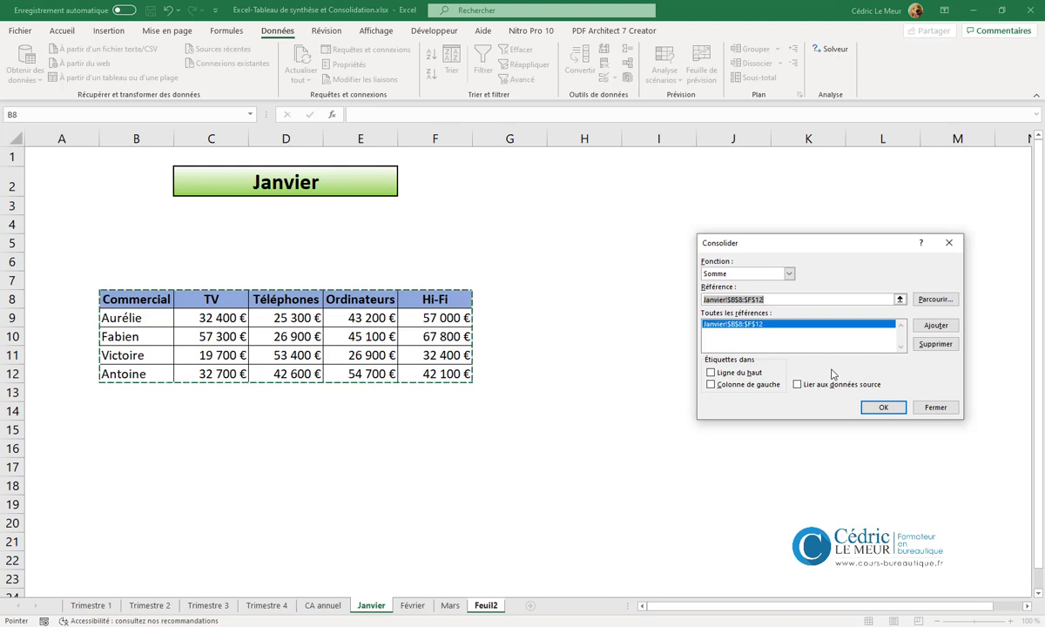
# Step: Add the Février table, range B8:F13 with its headers, to the consolidation references
pyautogui.click(412, 605)
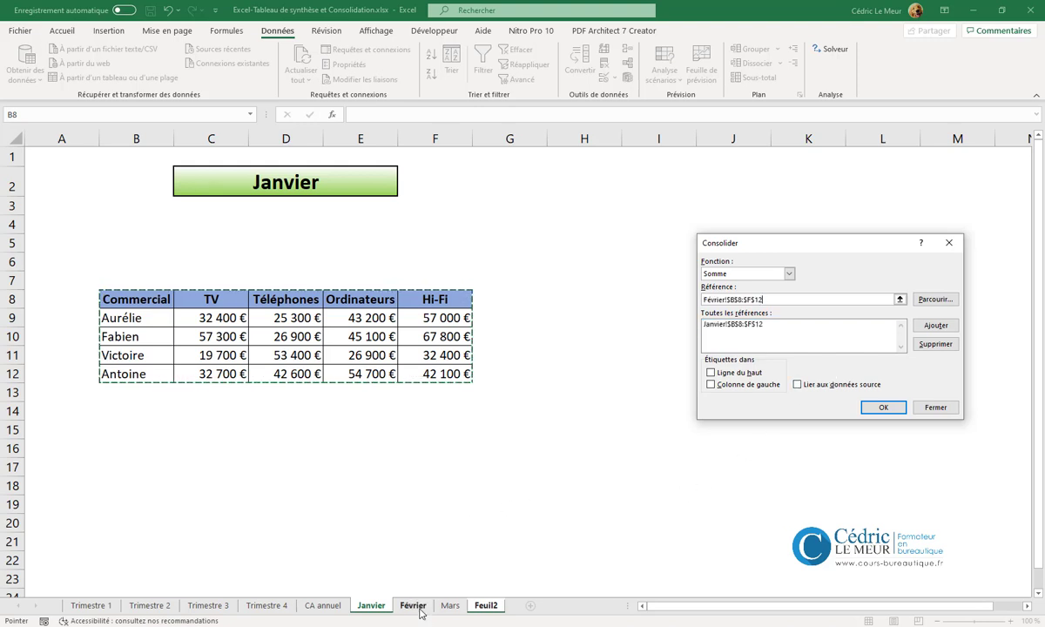
pyautogui.moveTo(130, 295); pyautogui.dragTo(417, 390)
pyautogui.click(935, 325)
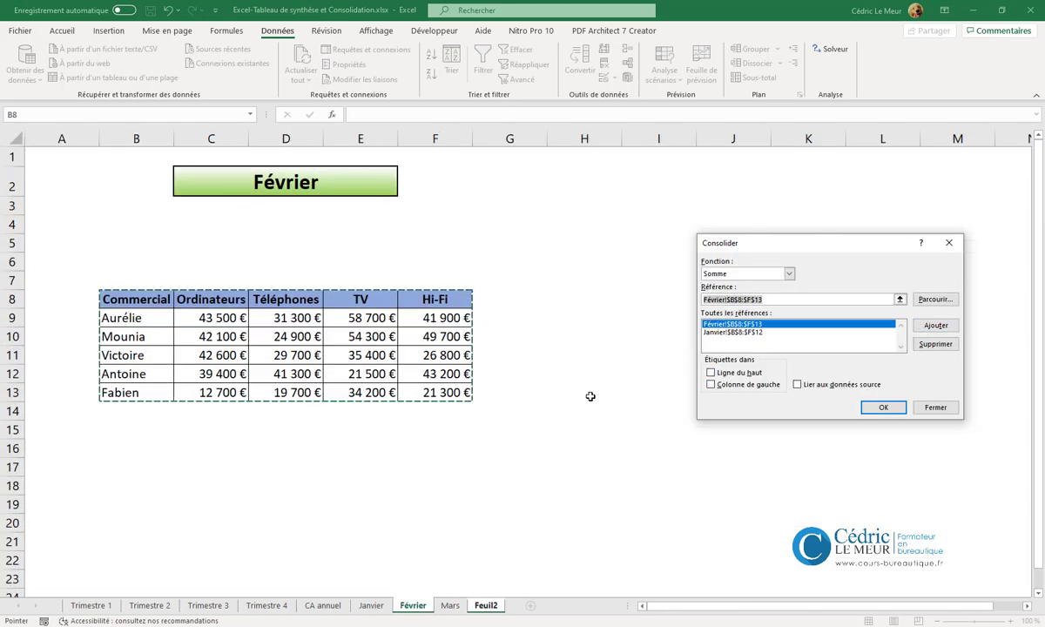
# Step: Add the Mars table, range B8:F12 with its headers, to the consolidation references
pyautogui.click(448, 605)
pyautogui.moveTo(130, 299); pyautogui.dragTo(476, 378)
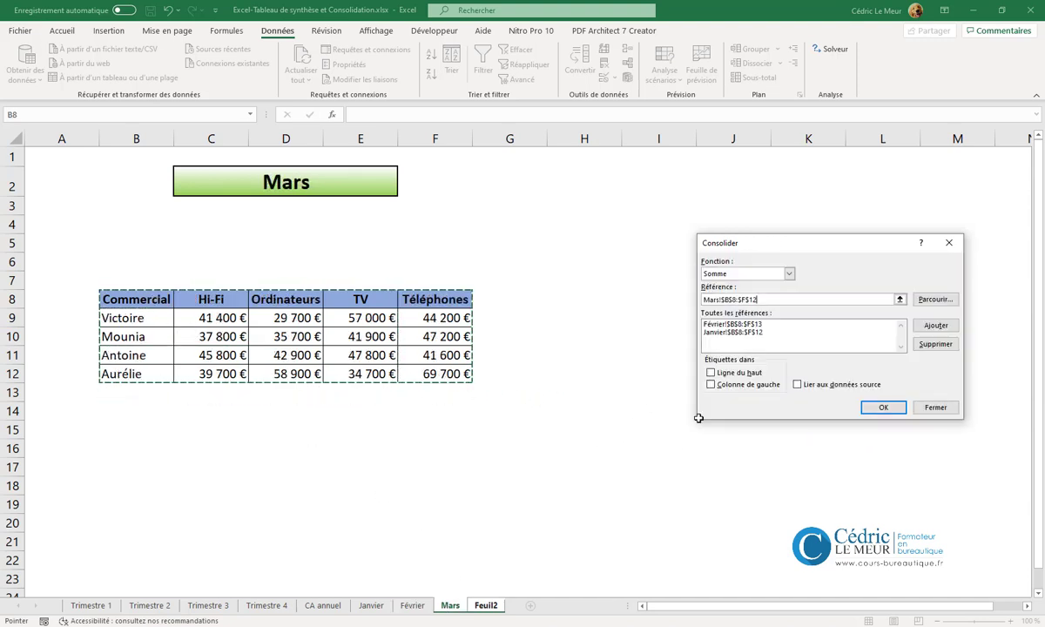
pyautogui.click(935, 324)
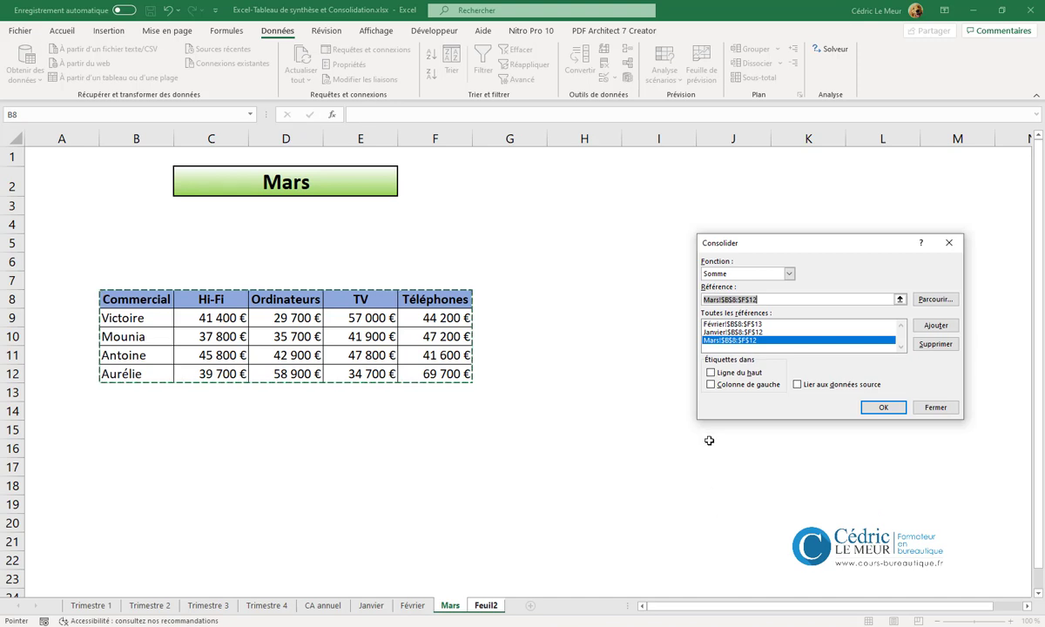
# Step: Use top row and left column labels, link to the source data, and run the consolidation
pyautogui.click(710, 374)
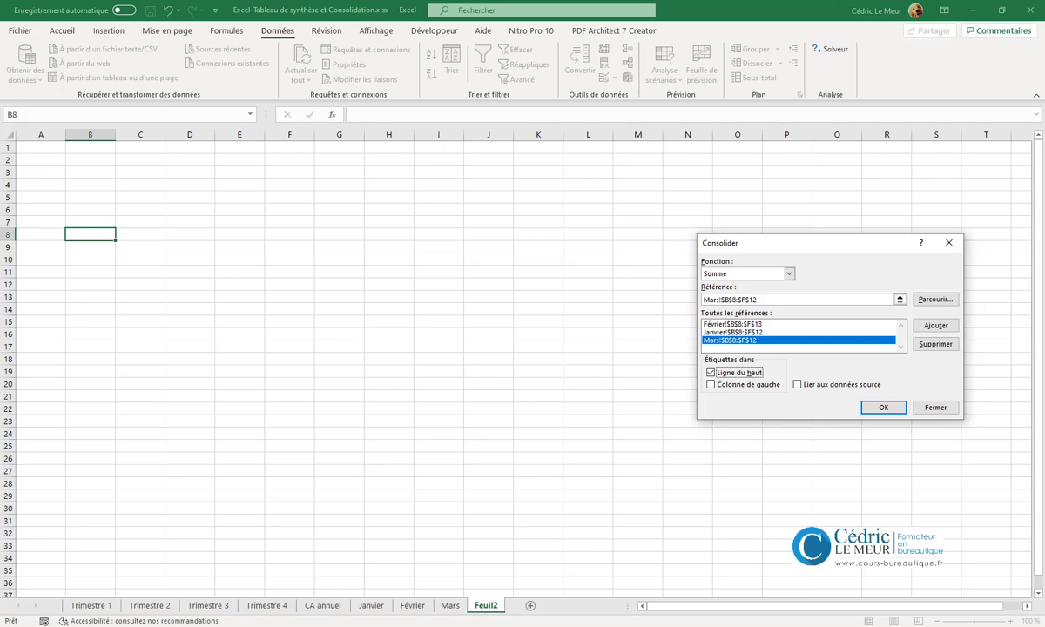
pyautogui.click(710, 385)
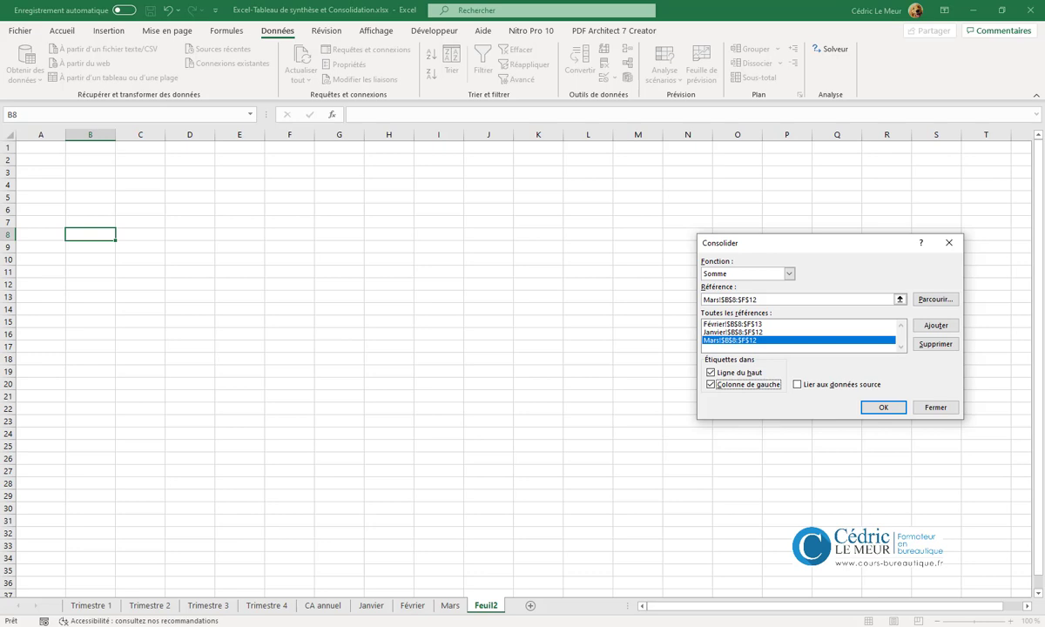
pyautogui.click(798, 384)
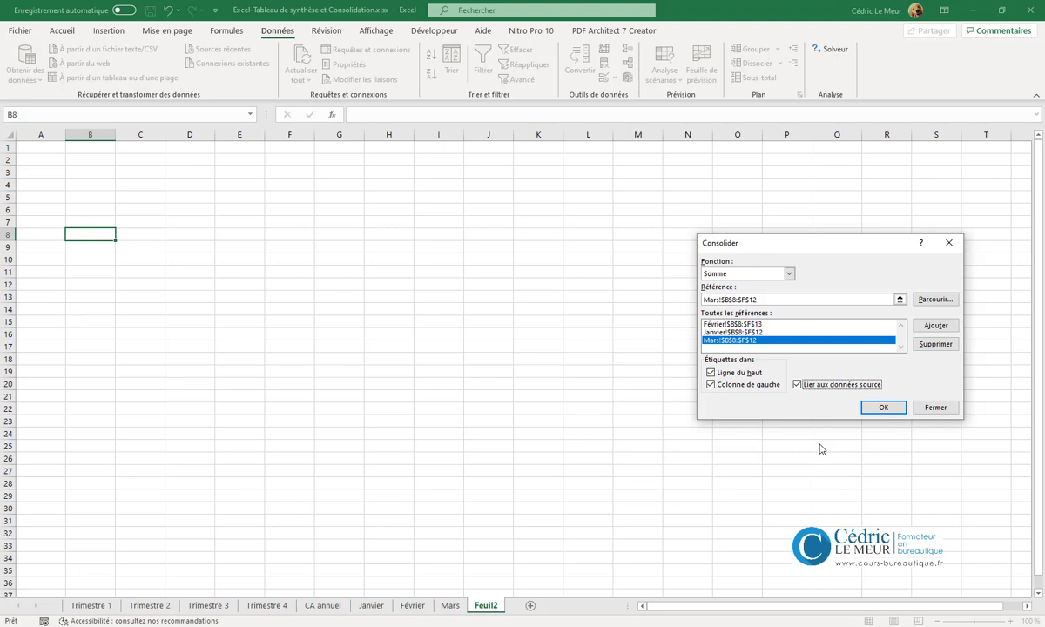
pyautogui.click(882, 407)
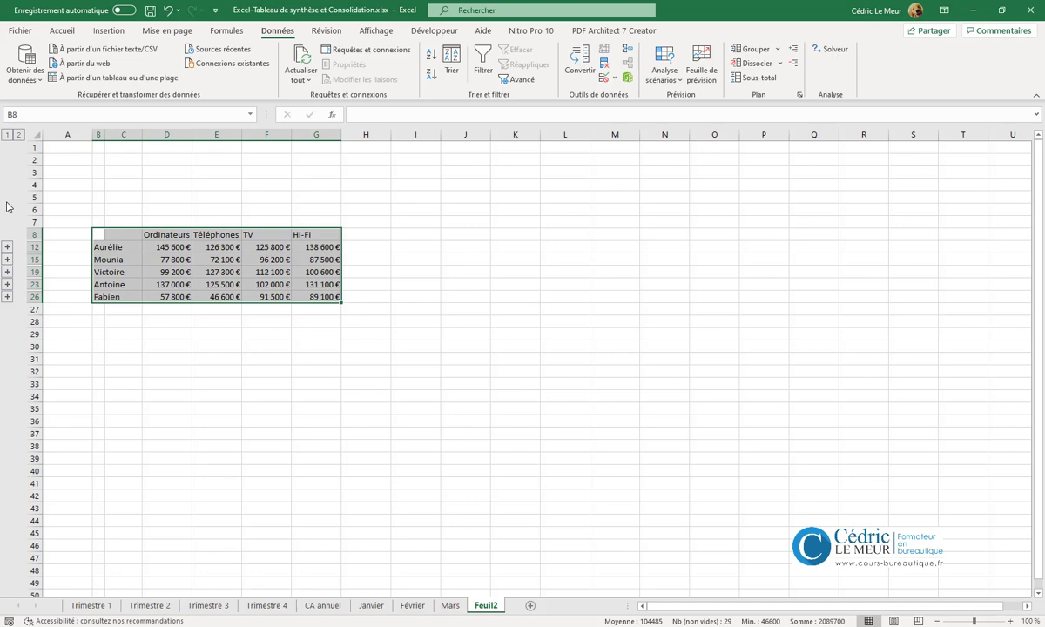
# Step: Expand the first salesperson's group in the consolidated table to view its monthly detail rows
pyautogui.click(8, 248)
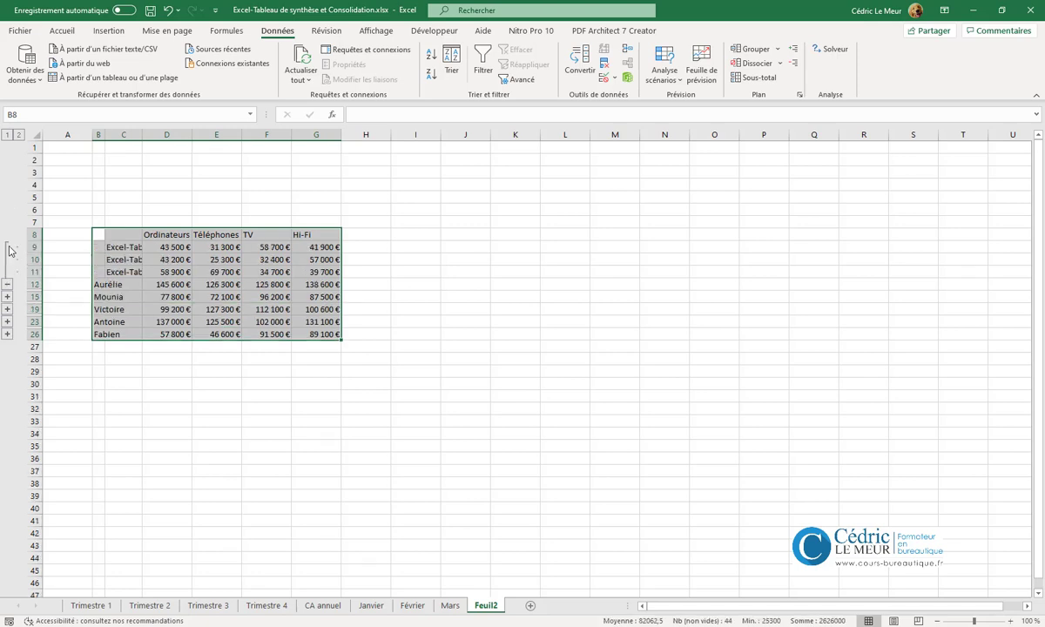
pyautogui.click(159, 235)
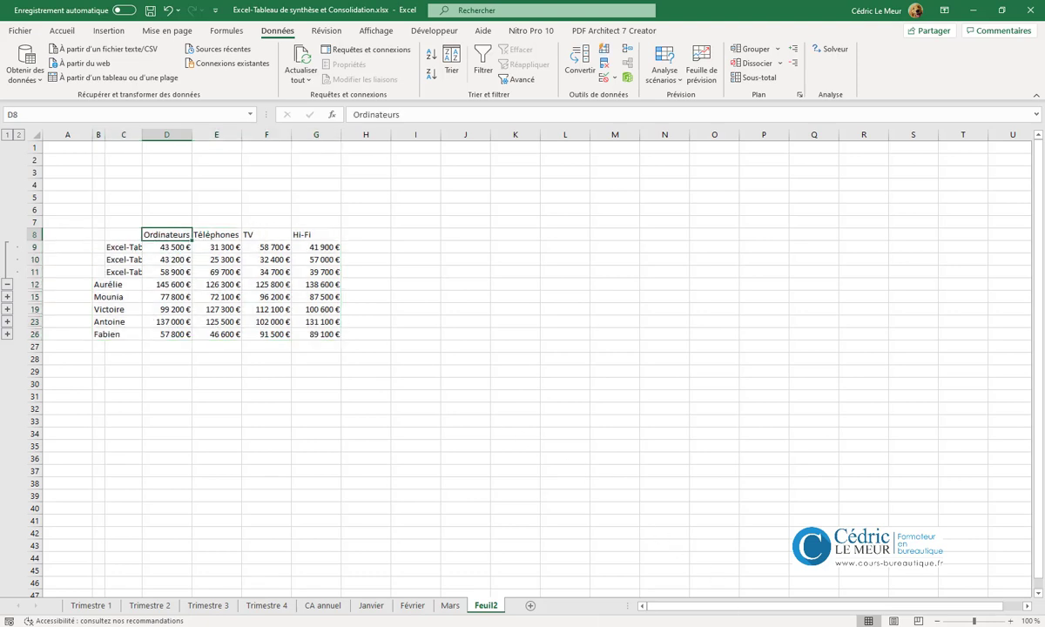